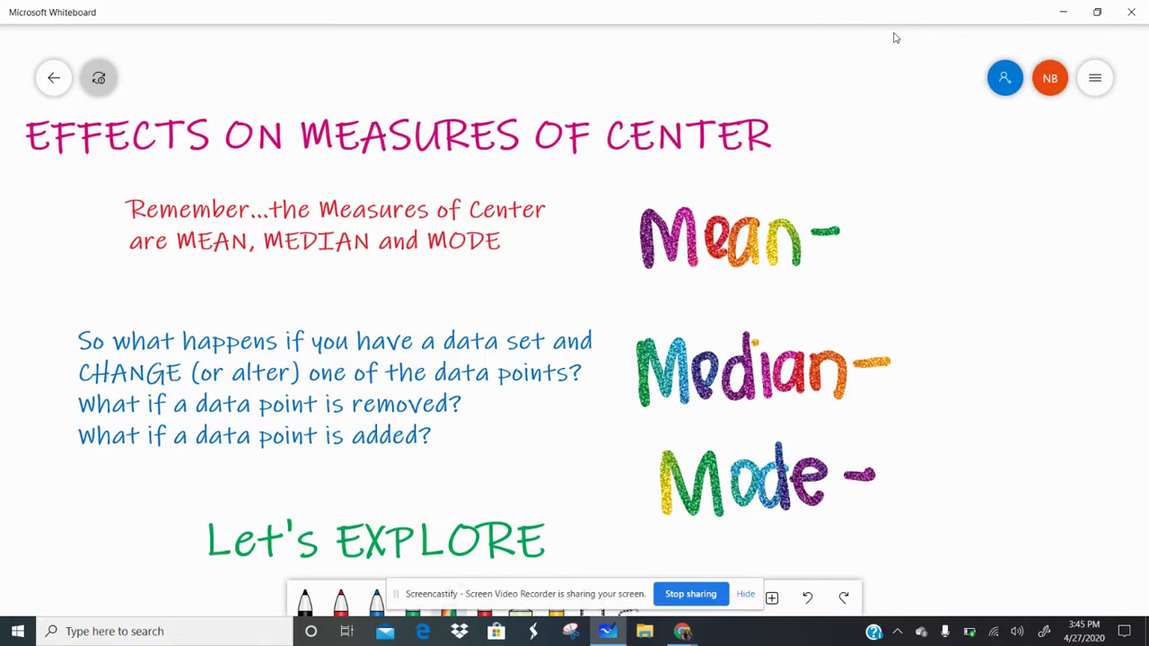
Step: Draw a wavy rainbow glitter stroke under the full EFFECTS ON MEASURES OF CENTER heading
mouse_move(41, 188)
mouse_down()
mouse_move(619, 157)
mouse_move(791, 167)
mouse_up()
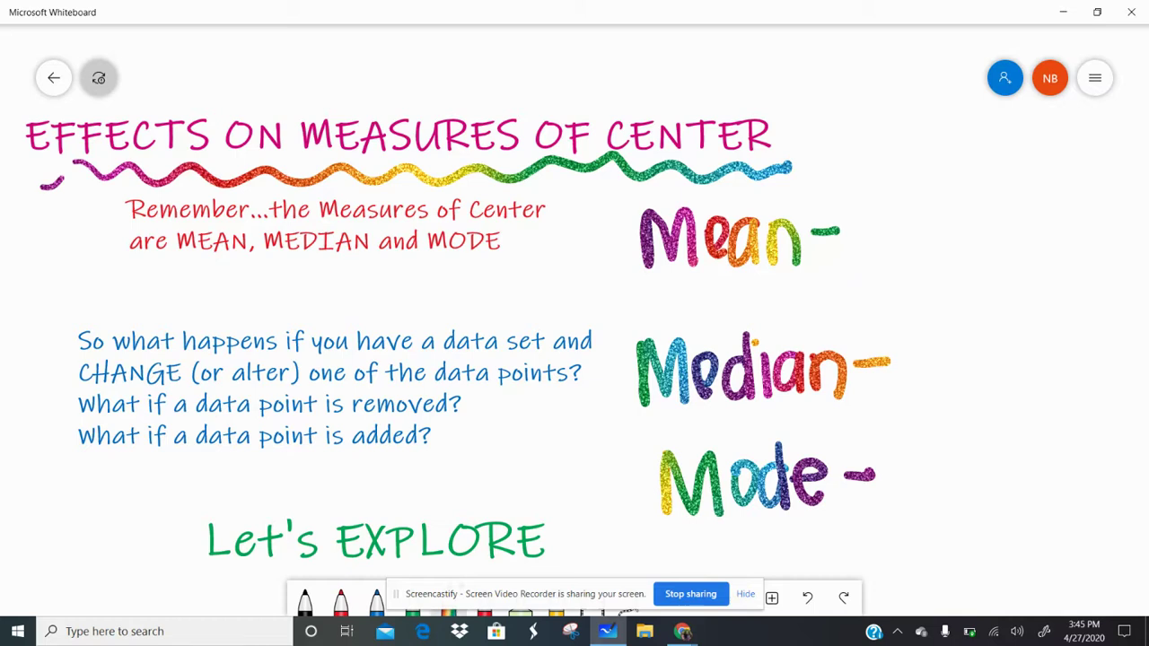
Step: Add bullet dots before Mean, Median and Mode, and write 'Average' after Mean
drag(607, 235, 603, 249)
drag(613, 371, 610, 385)
drag(625, 482, 629, 492)
mouse_move(876, 204)
mouse_down()
mouse_move(860, 264)
mouse_move(889, 262)
mouse_up()
drag(857, 239, 887, 237)
mouse_move(892, 214)
mouse_down()
mouse_move(914, 258)
mouse_move(923, 210)
mouse_up()
mouse_move(918, 235)
mouse_down()
mouse_move(951, 250)
mouse_move(977, 217)
mouse_move(1010, 218)
mouse_move(997, 251)
mouse_move(1043, 222)
mouse_move(1018, 271)
mouse_up()
mouse_move(1048, 235)
mouse_down()
mouse_move(1059, 257)
mouse_move(1078, 250)
mouse_up()
Step: Write 'Middle' after Median and underline both Middle and Median
mouse_move(901, 343)
mouse_down()
mouse_move(903, 402)
mouse_move(913, 348)
mouse_move(935, 349)
mouse_move(950, 401)
mouse_up()
drag(959, 359, 961, 404)
click(961, 342)
drag(998, 360, 995, 395)
drag(996, 335, 1001, 400)
drag(1032, 361, 1030, 398)
drag(1034, 330, 1039, 400)
drag(1060, 334, 1063, 401)
mouse_move(1068, 360)
mouse_down()
mouse_move(1099, 355)
mouse_move(1101, 386)
mouse_up()
drag(927, 422, 1065, 416)
drag(676, 422, 822, 406)
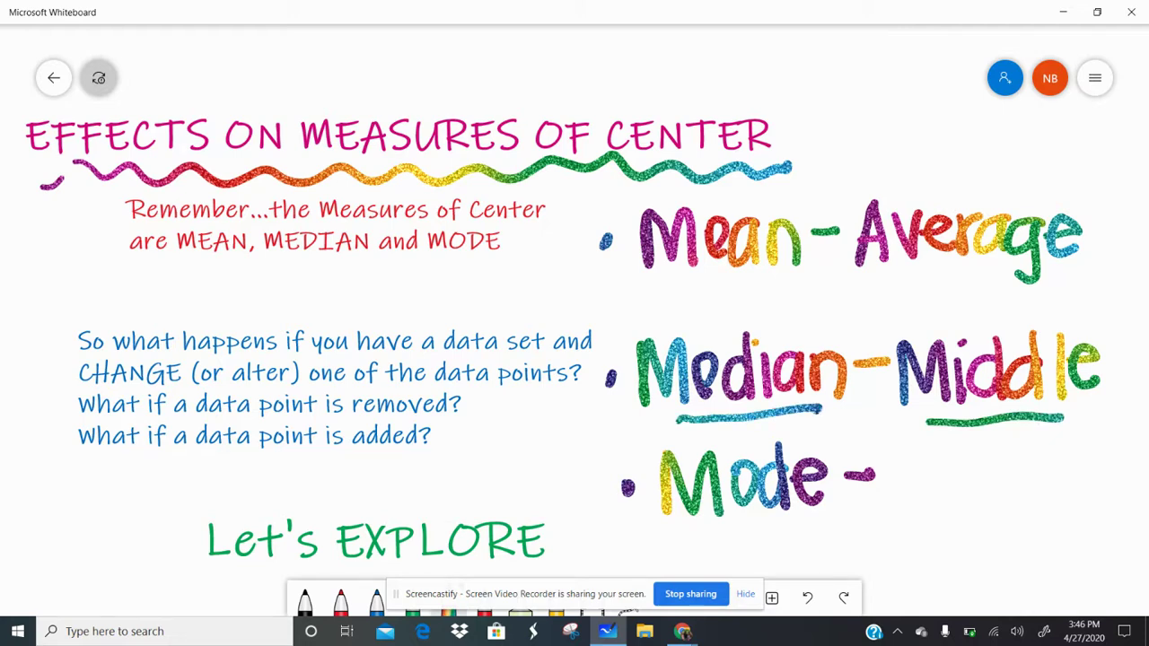
Step: Write 'Most' after Mode and underline both Most and Mode
mouse_move(898, 454)
mouse_down()
mouse_move(897, 509)
mouse_move(921, 501)
mouse_move(936, 455)
mouse_move(945, 510)
mouse_up()
drag(972, 465, 982, 505)
mouse_move(1027, 449)
mouse_down()
mouse_move(1031, 510)
mouse_move(1050, 474)
mouse_up()
drag(910, 516, 977, 511)
click(683, 528)
drag(683, 528, 760, 513)
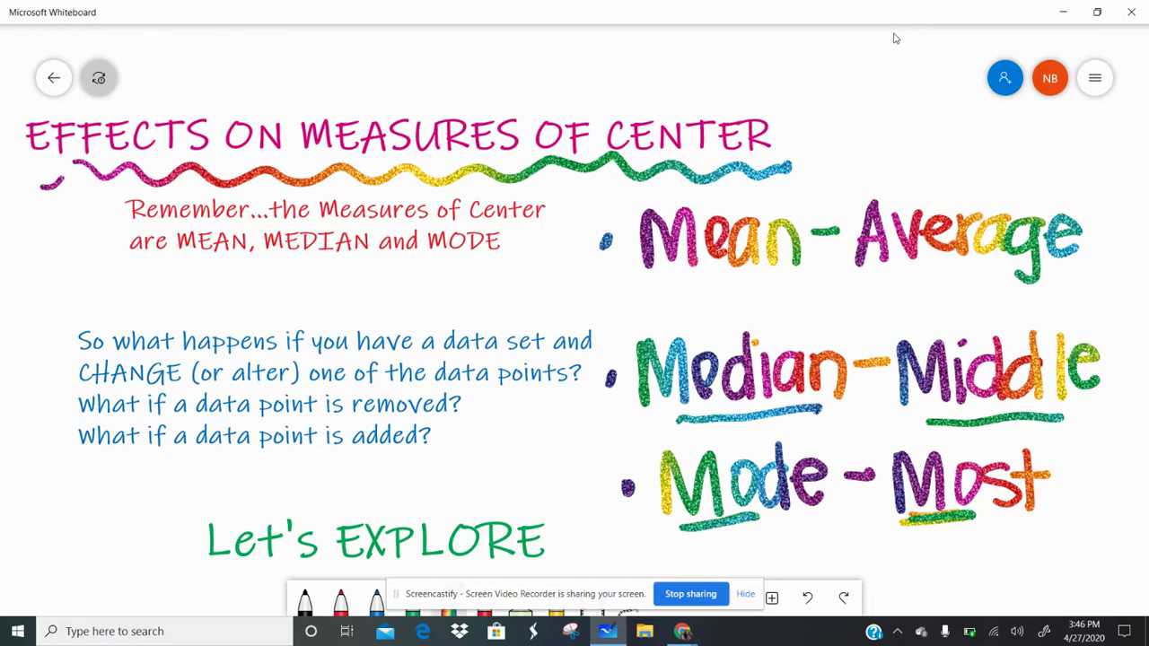
Step: Circle 'CHANGE (or alter)', underline Mean, and pan up to the siblings dot plot question
mouse_move(129, 347)
mouse_down()
mouse_move(117, 350)
mouse_move(180, 395)
mouse_move(305, 357)
mouse_move(88, 342)
mouse_up()
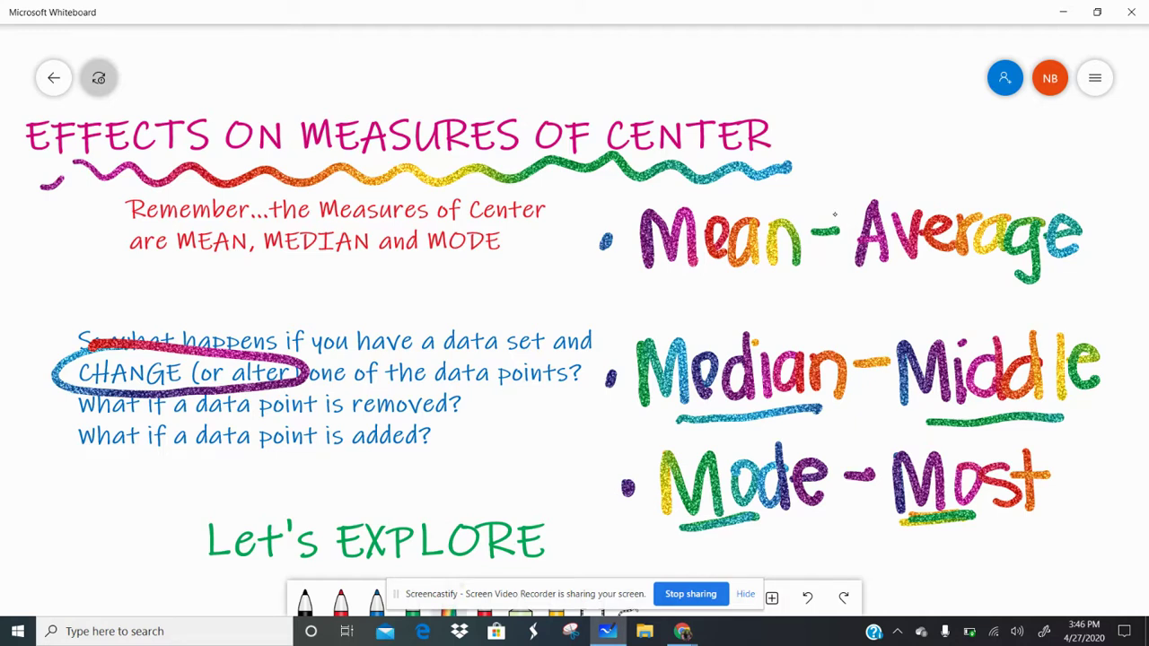
drag(655, 299, 786, 285)
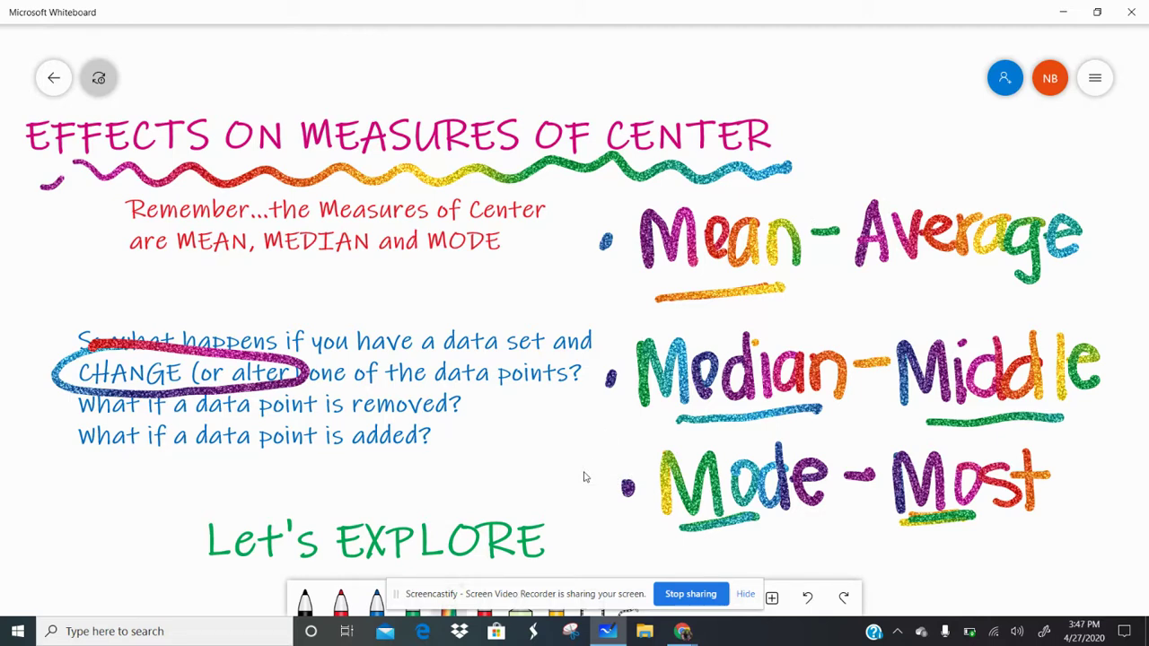
drag(585, 474, 580, 8)
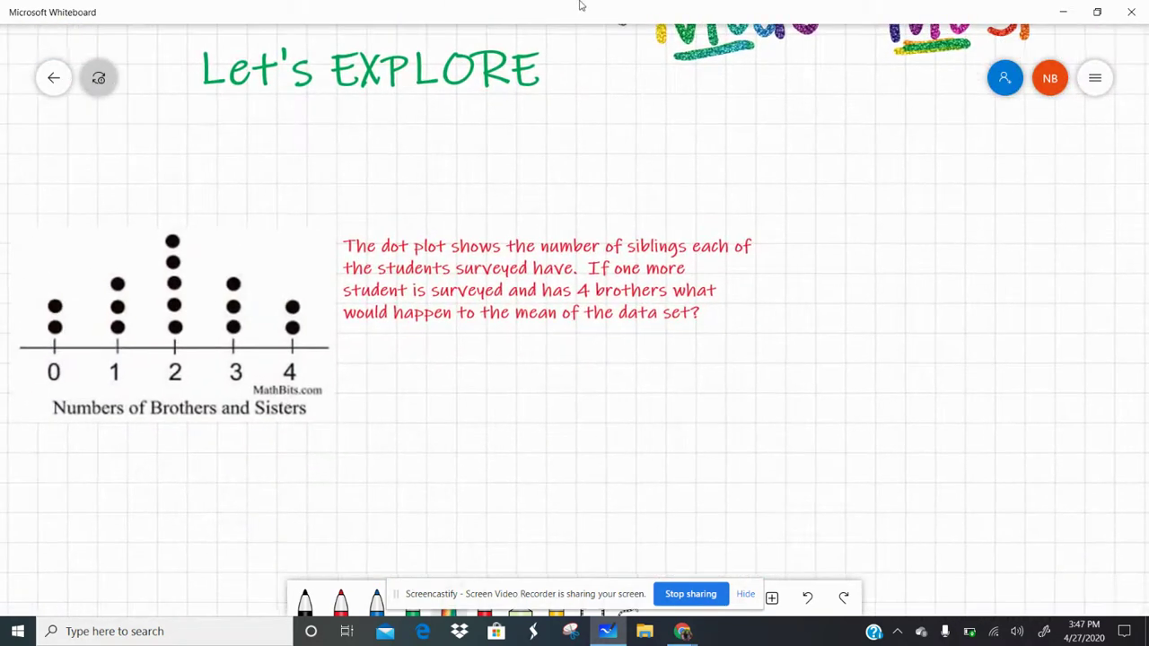
Step: Restore down the Whiteboard window and reframe the siblings dot plot beside the Desmos calculator
click(1103, 23)
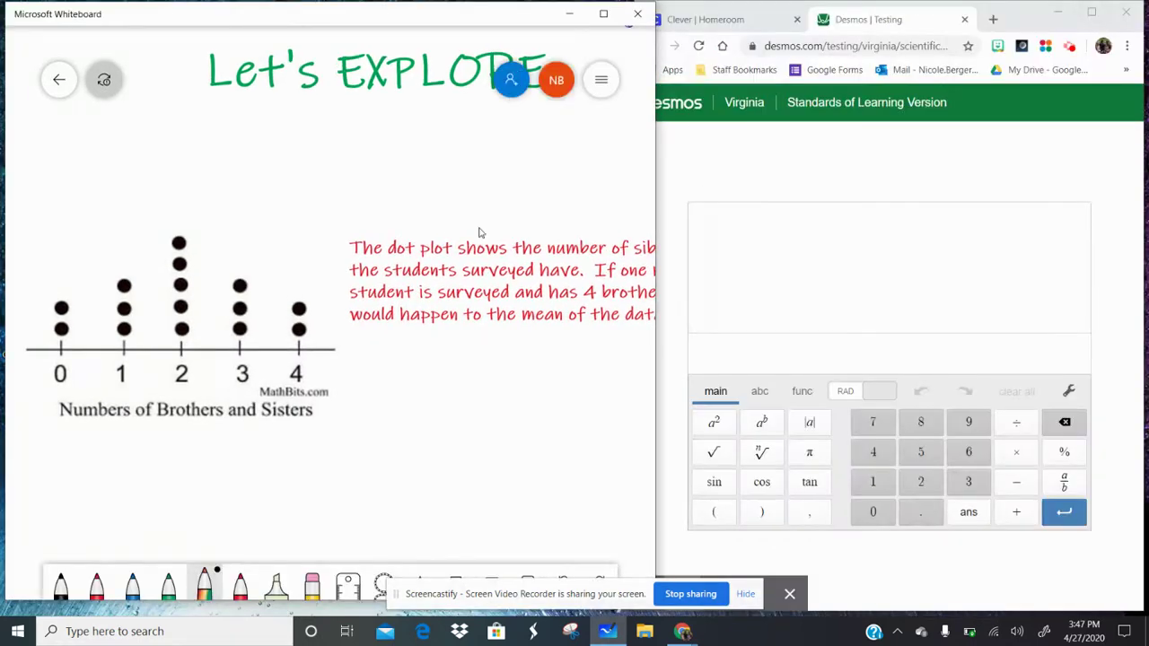
drag(391, 344, 313, 366)
scroll(269, 269, down, 3)
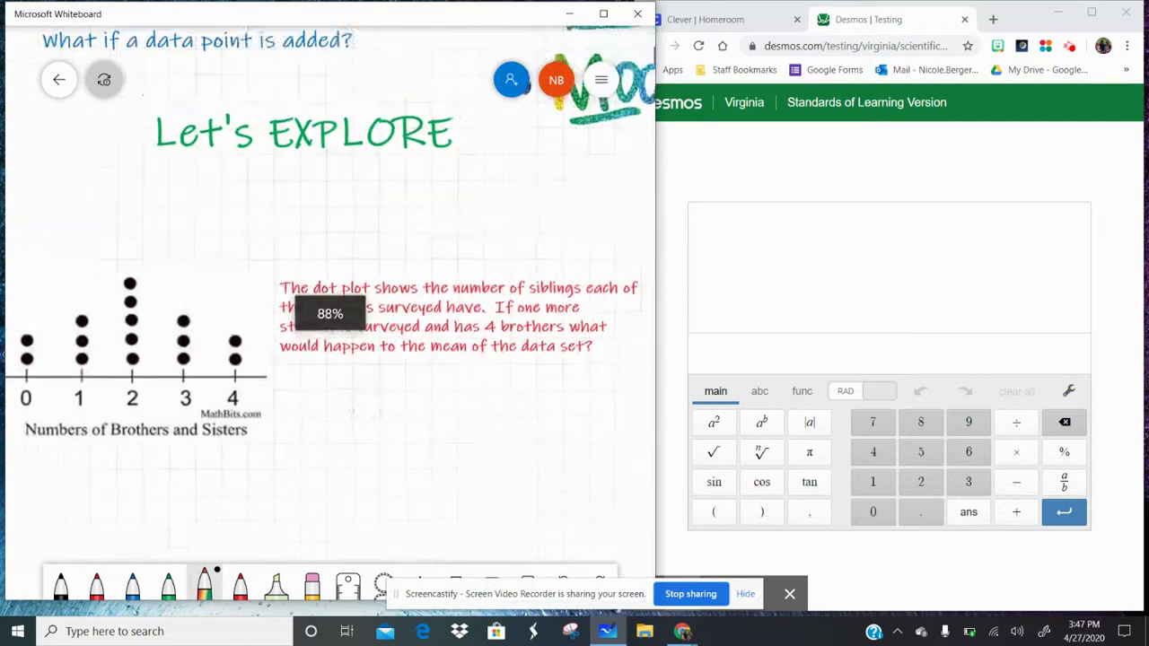
scroll(269, 269, up, 1)
scroll(324, 315, down, 1)
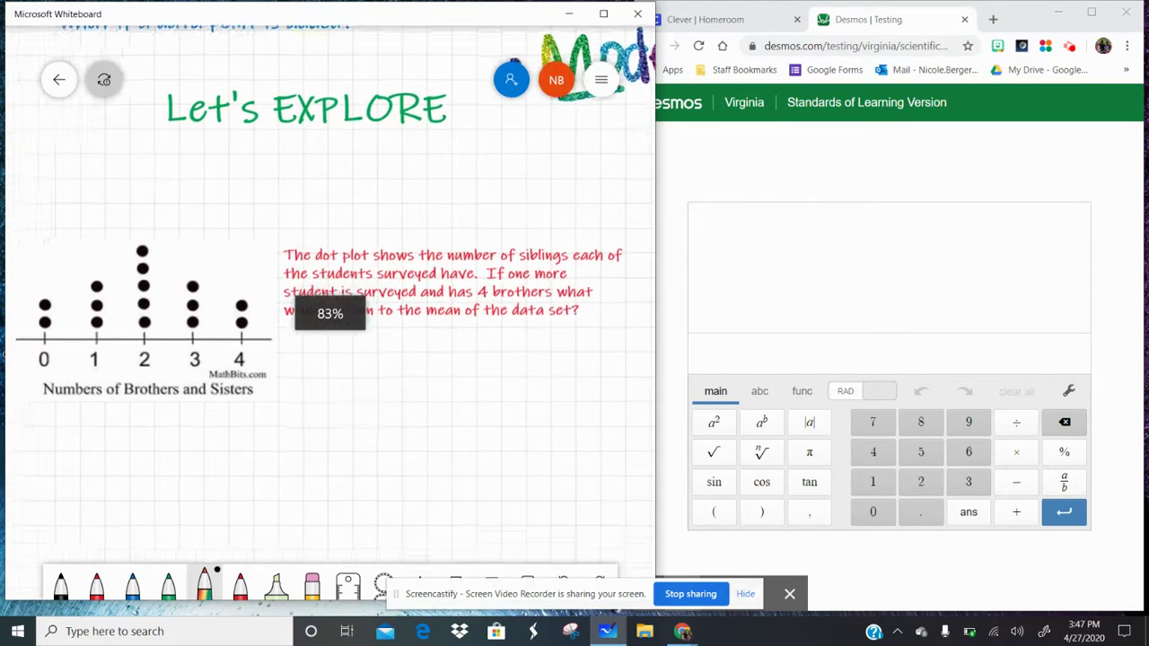
scroll(323, 314, down, 2)
scroll(329, 303, down, 1)
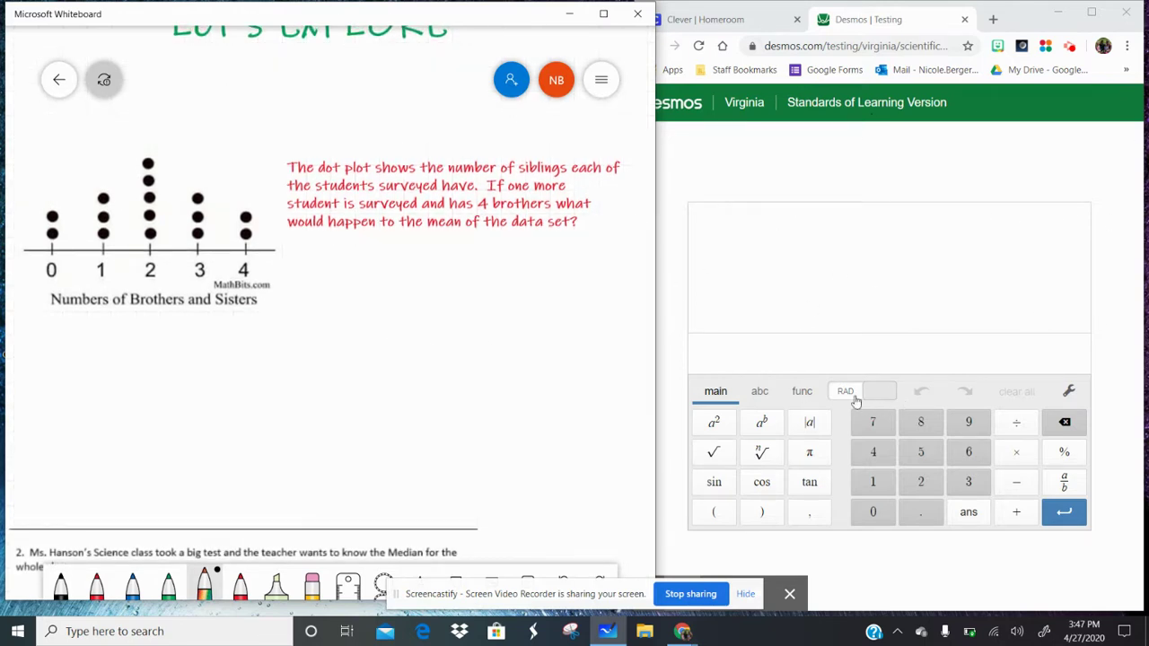
Step: Insert the mean( function in Desmos and write 'OG mean =' below the dot plot
click(801, 393)
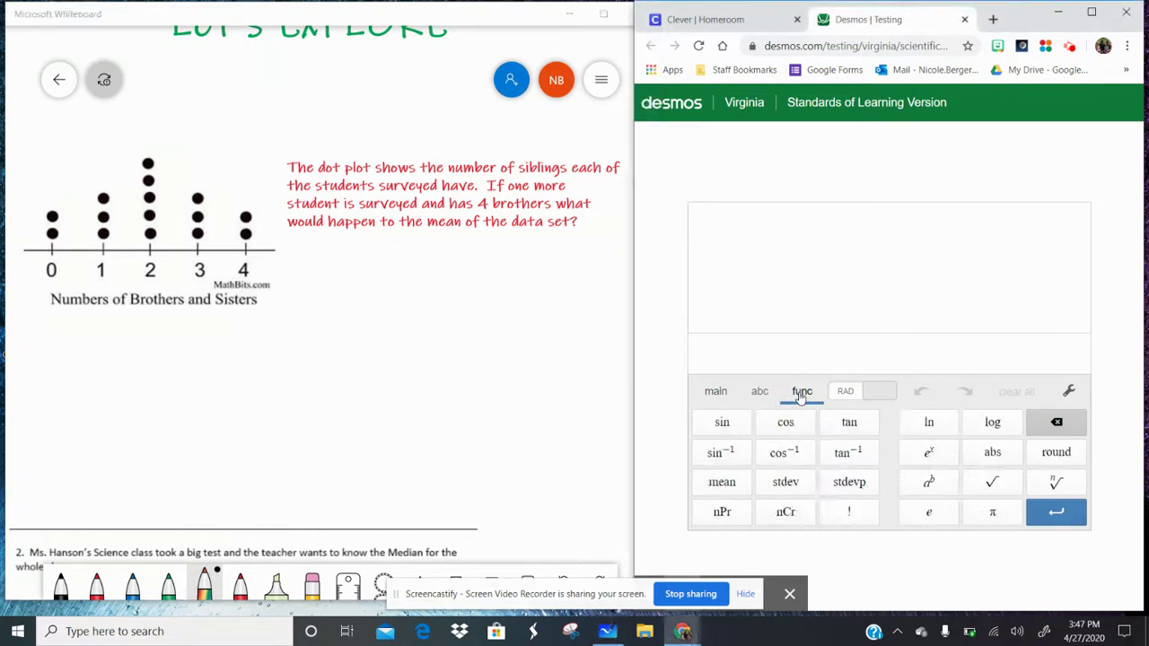
click(721, 482)
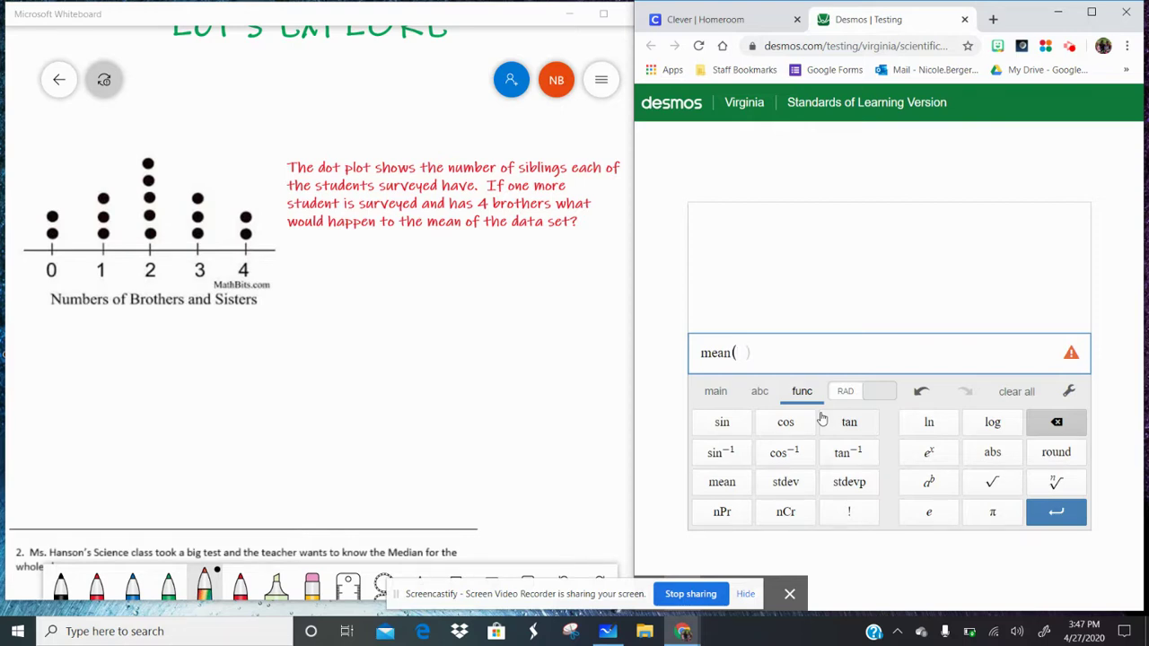
mouse_move(122, 331)
mouse_down()
mouse_move(114, 380)
mouse_move(126, 331)
mouse_move(183, 377)
mouse_move(188, 355)
mouse_up()
mouse_move(79, 404)
mouse_down()
mouse_move(79, 447)
mouse_move(141, 449)
mouse_up()
drag(167, 402, 170, 456)
mouse_move(179, 412)
mouse_down()
mouse_move(183, 444)
mouse_move(208, 421)
mouse_move(211, 458)
mouse_up()
drag(224, 381, 248, 380)
drag(225, 397, 250, 395)
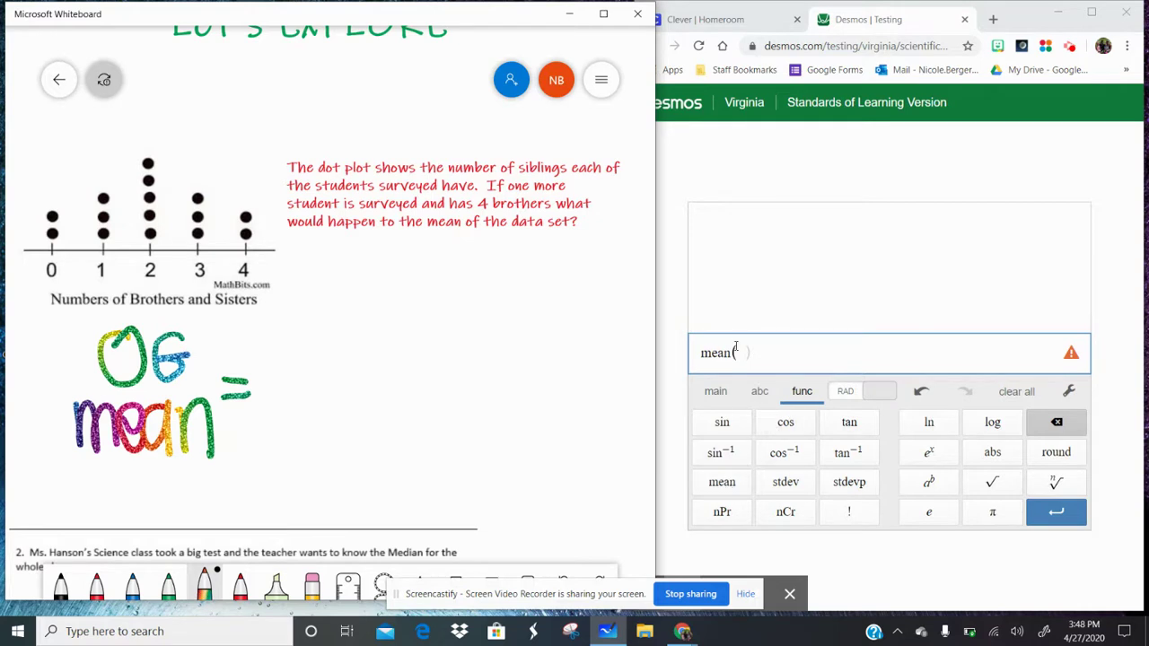
Step: Enter 0,0,1,1,1,2,2,2,2,2,3,3,3,4,4 into the Desmos mean( expression
click(740, 352)
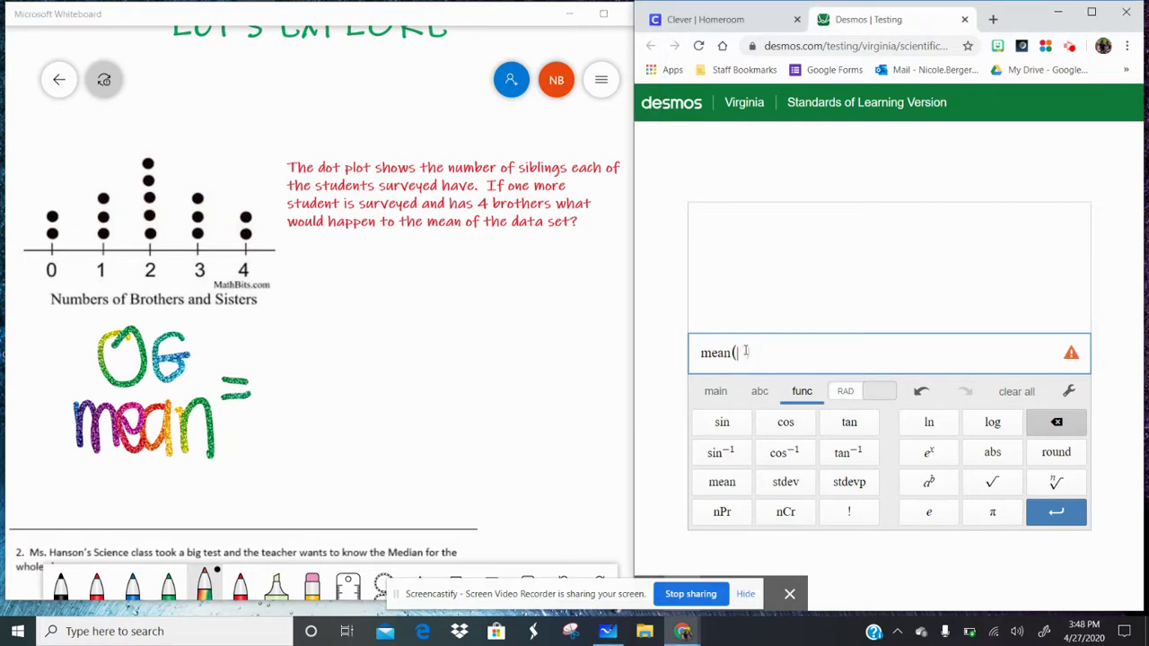
text(0)
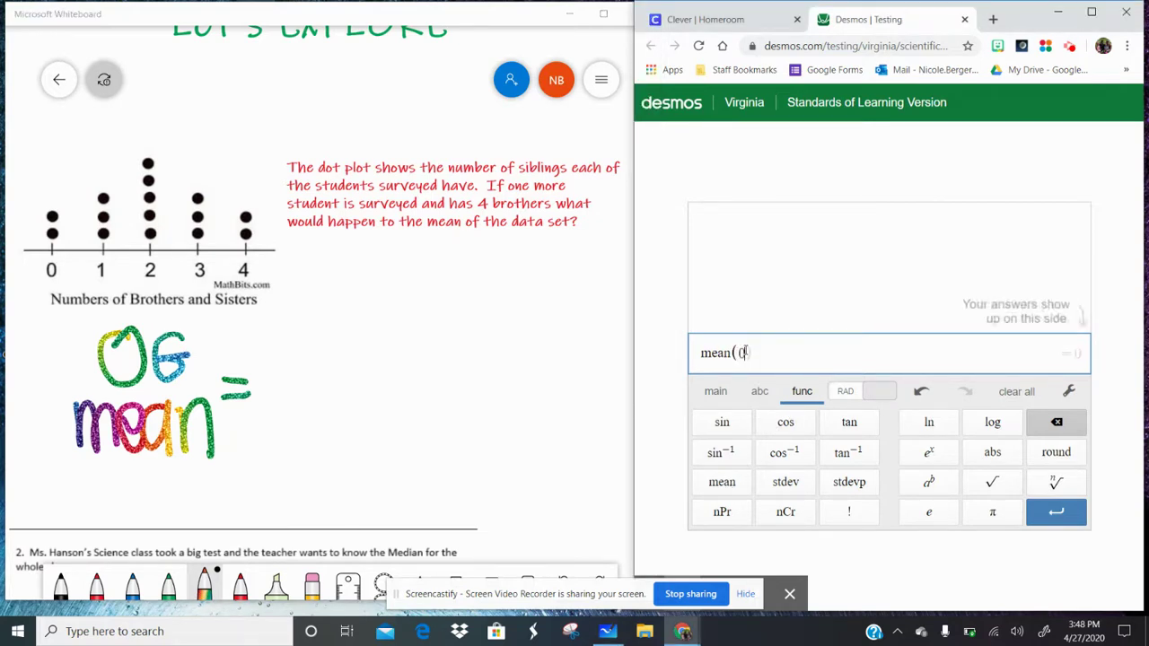
text(,0,1,)
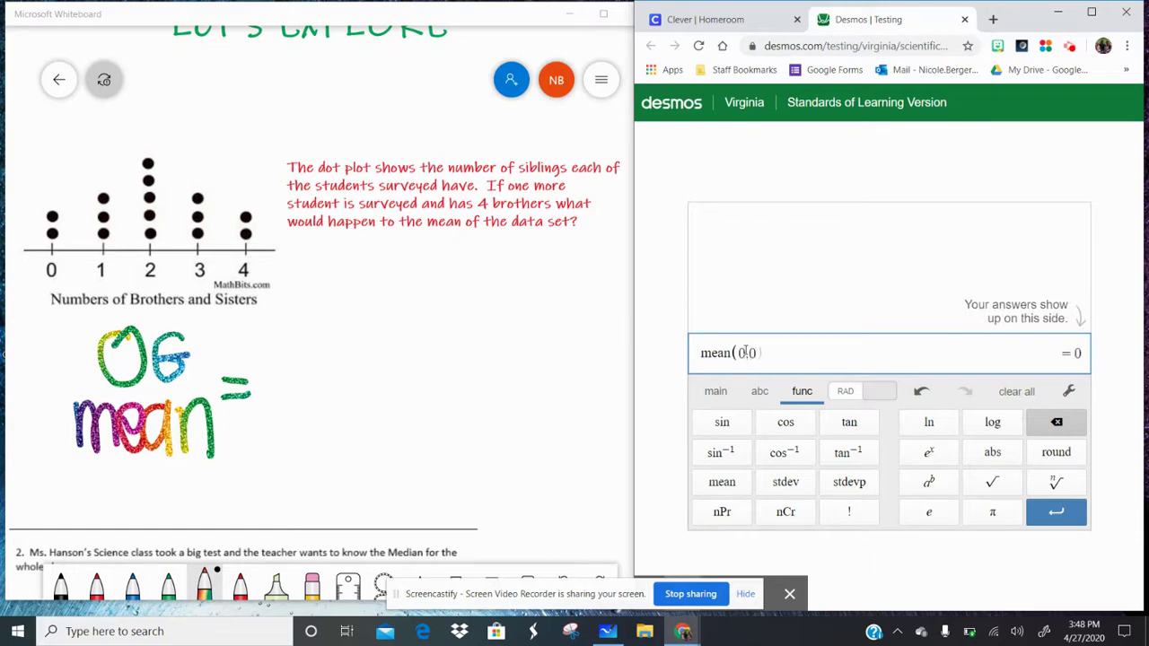
text(1,1,2,2,2,2)
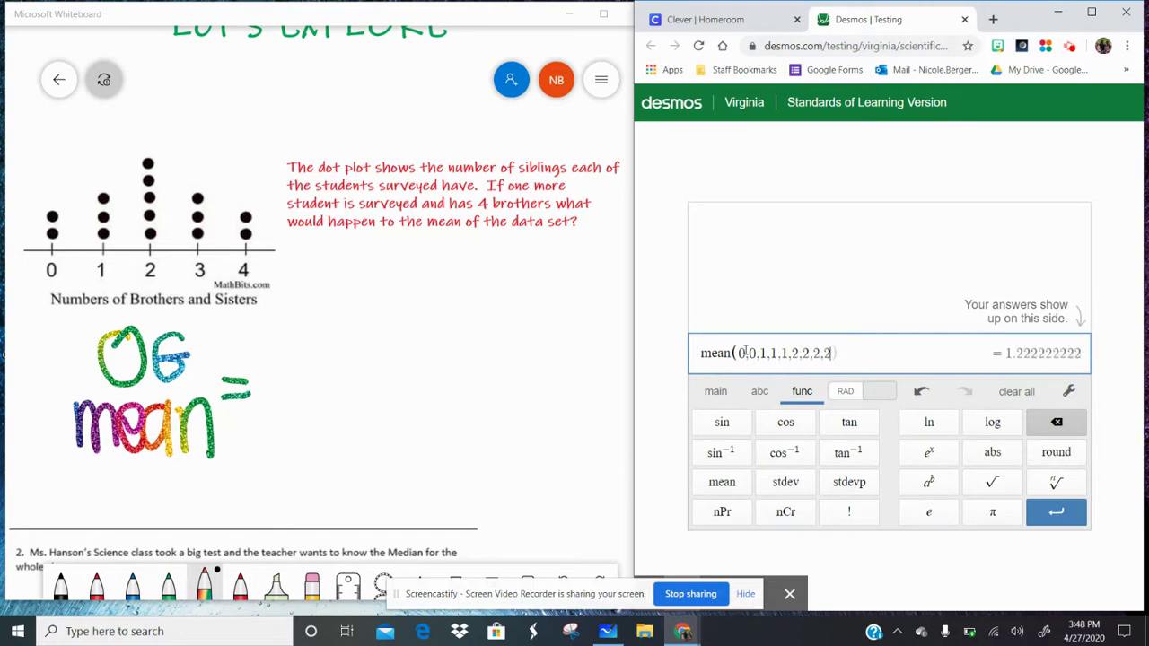
text(,2)
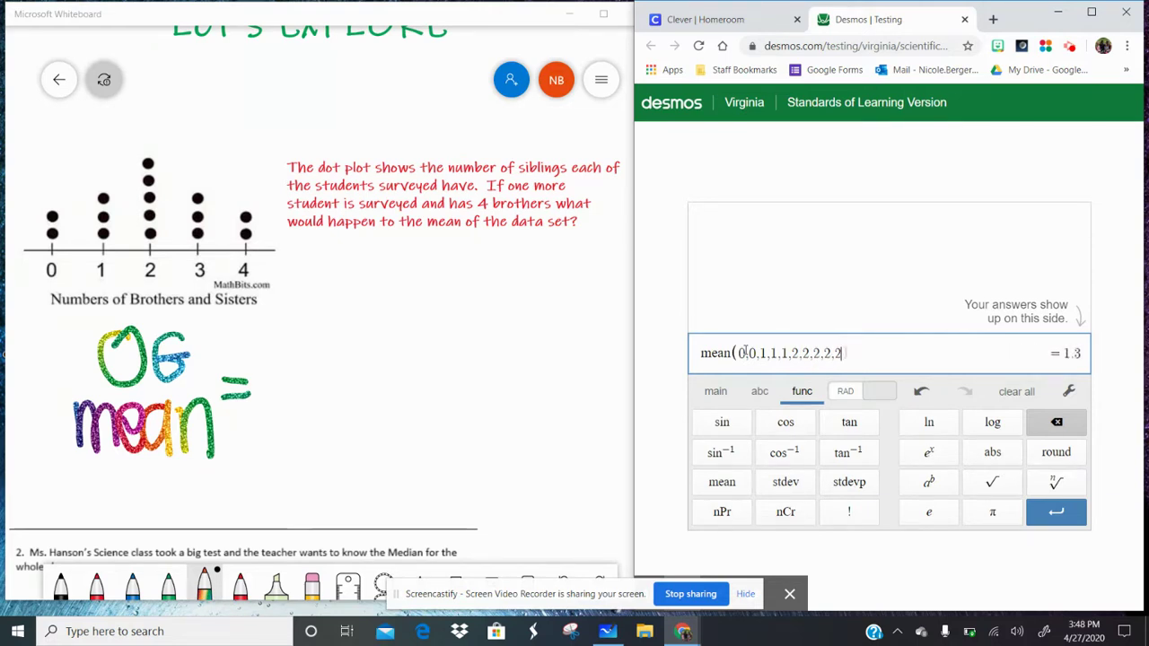
text(,3)
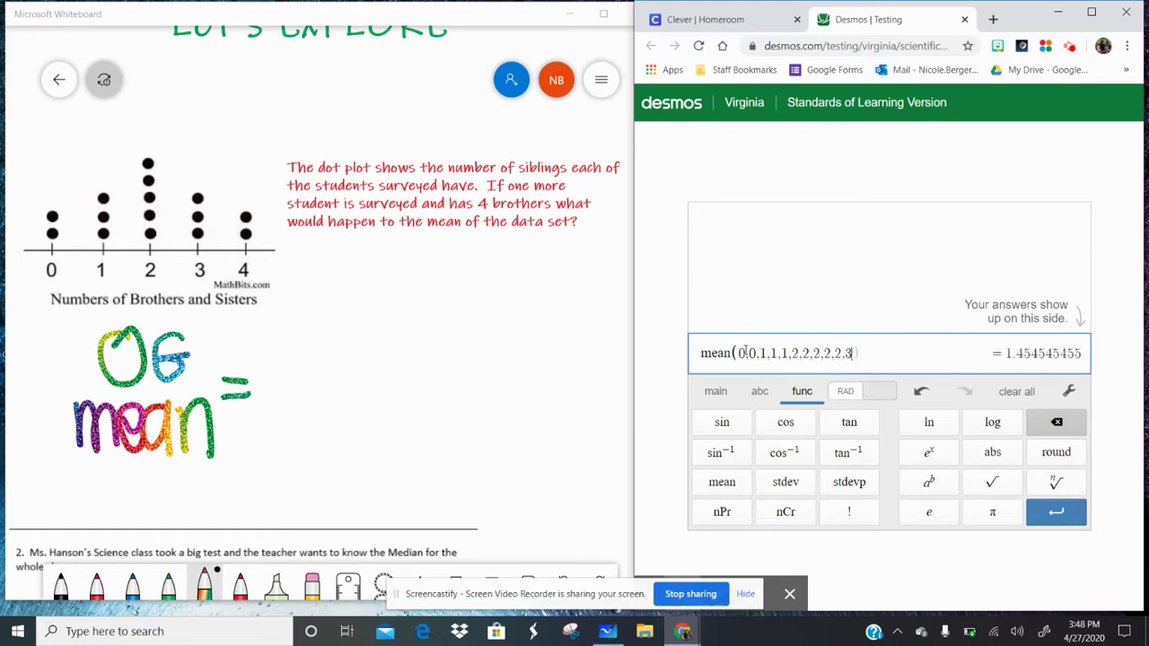
text(,3,3)
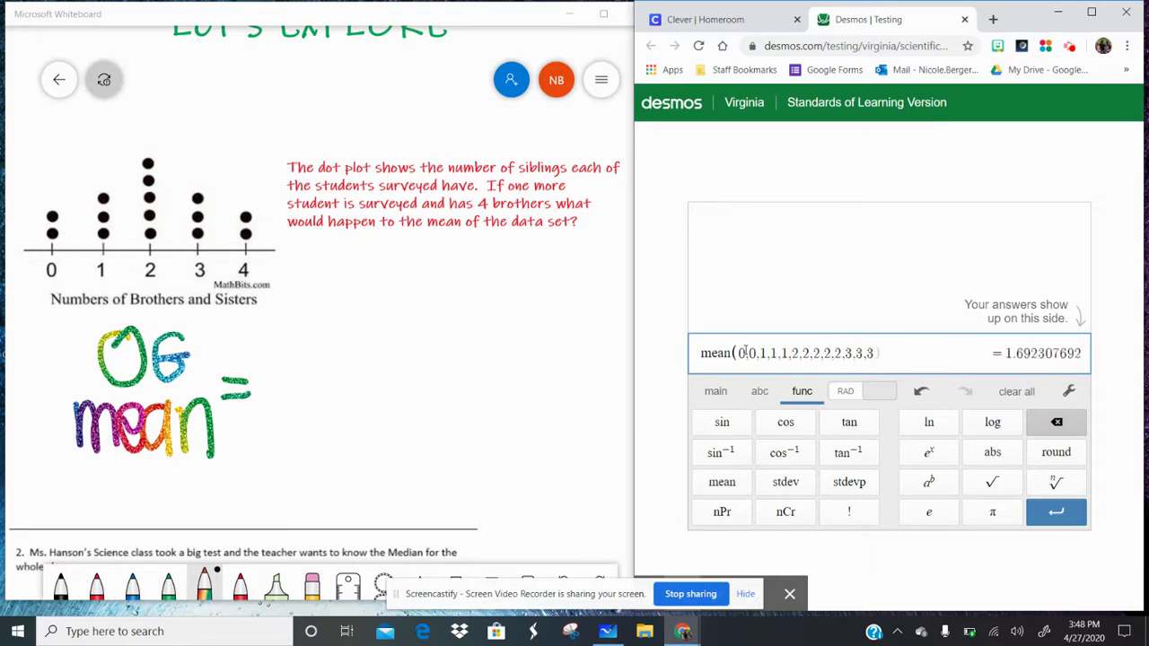
text(,4,4)
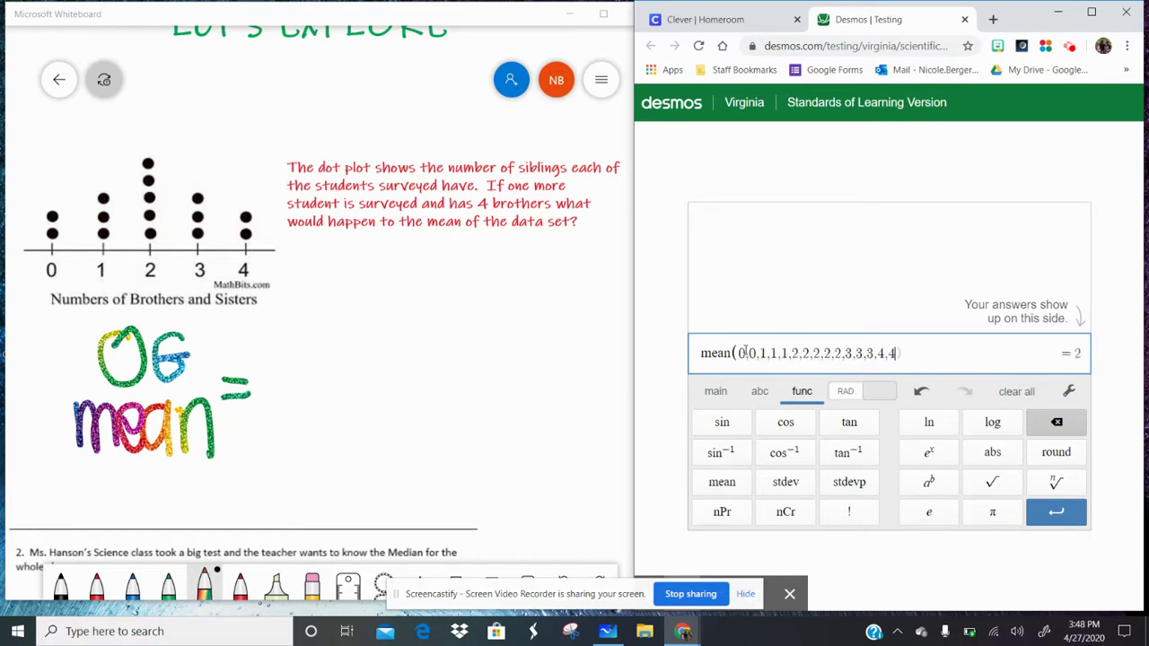
Step: Write 2 after 'OG mean =' and underline the question about one more student with 4 brothers
mouse_move(268, 370)
mouse_down()
mouse_move(268, 424)
mouse_move(312, 431)
mouse_up()
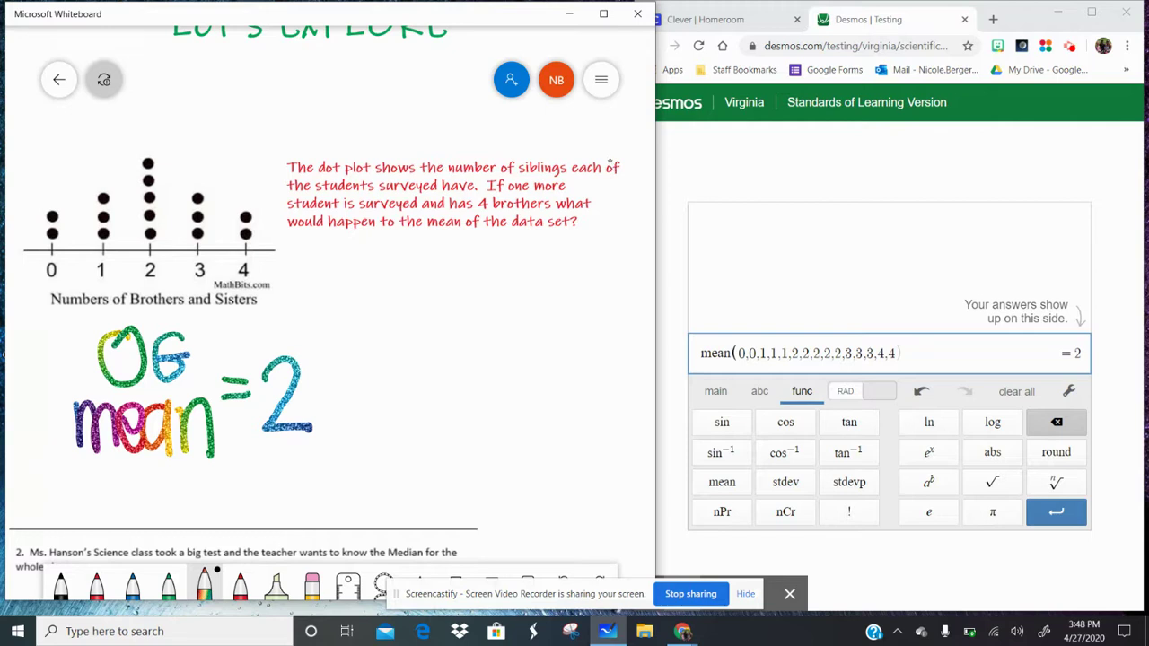
mouse_move(496, 198)
mouse_down()
mouse_move(558, 192)
mouse_move(501, 201)
mouse_up()
drag(302, 215, 583, 214)
drag(299, 236, 557, 235)
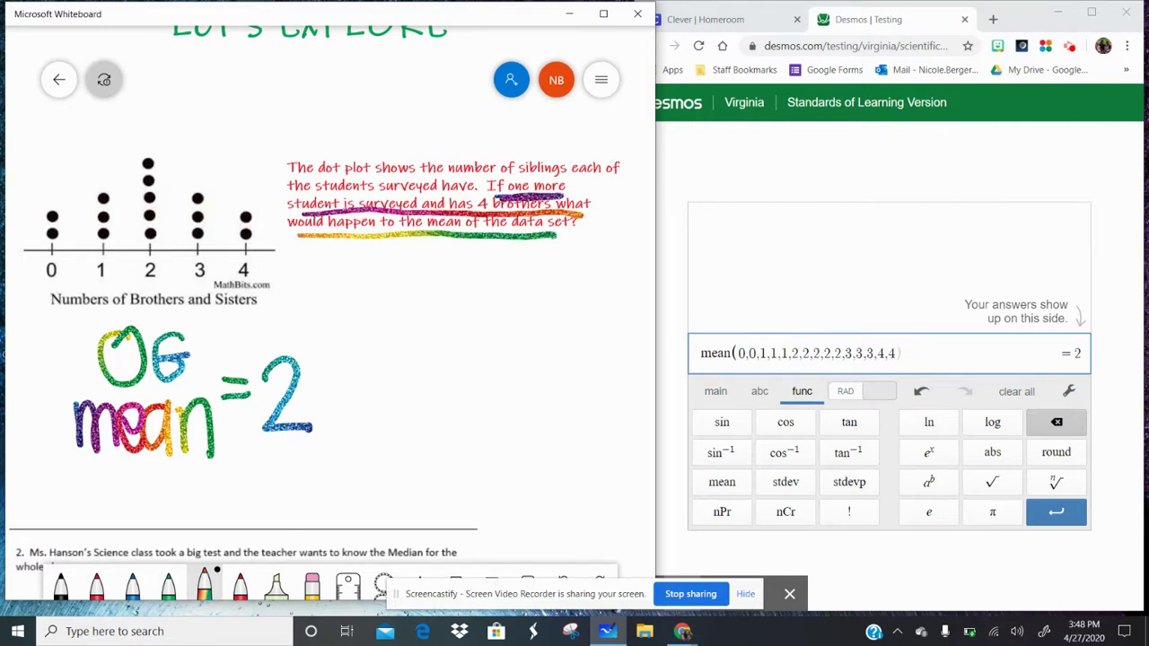
Step: Evaluate the mean expression in Desmos and select the saved line to copy it
click(974, 354)
key(Return)
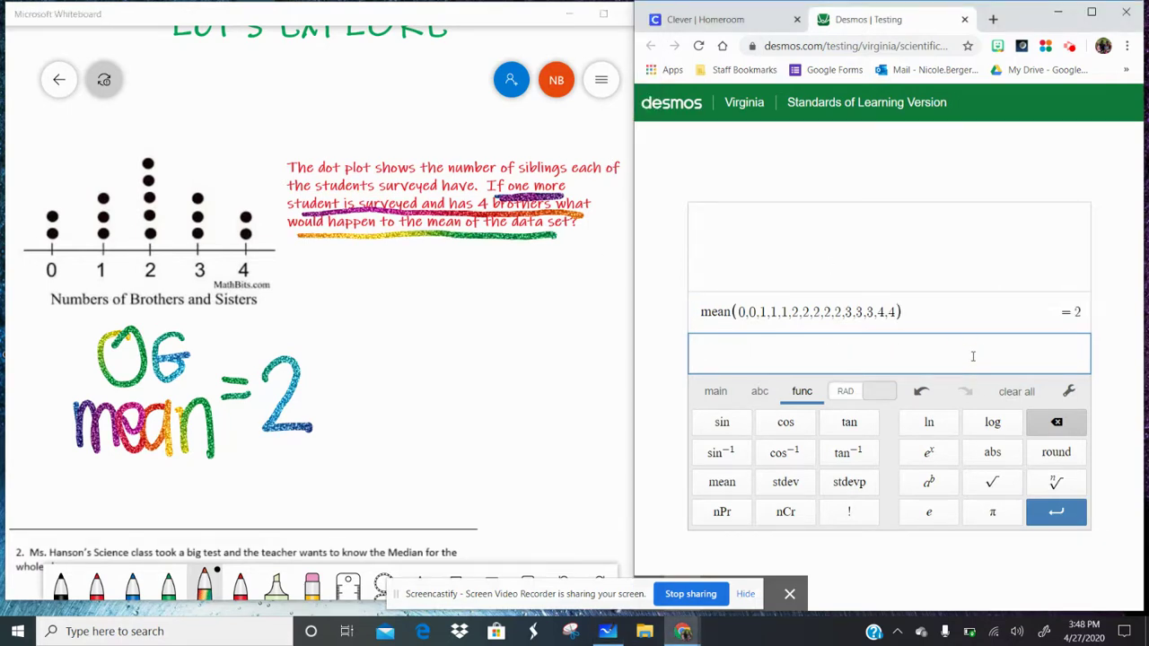
drag(896, 311, 693, 313)
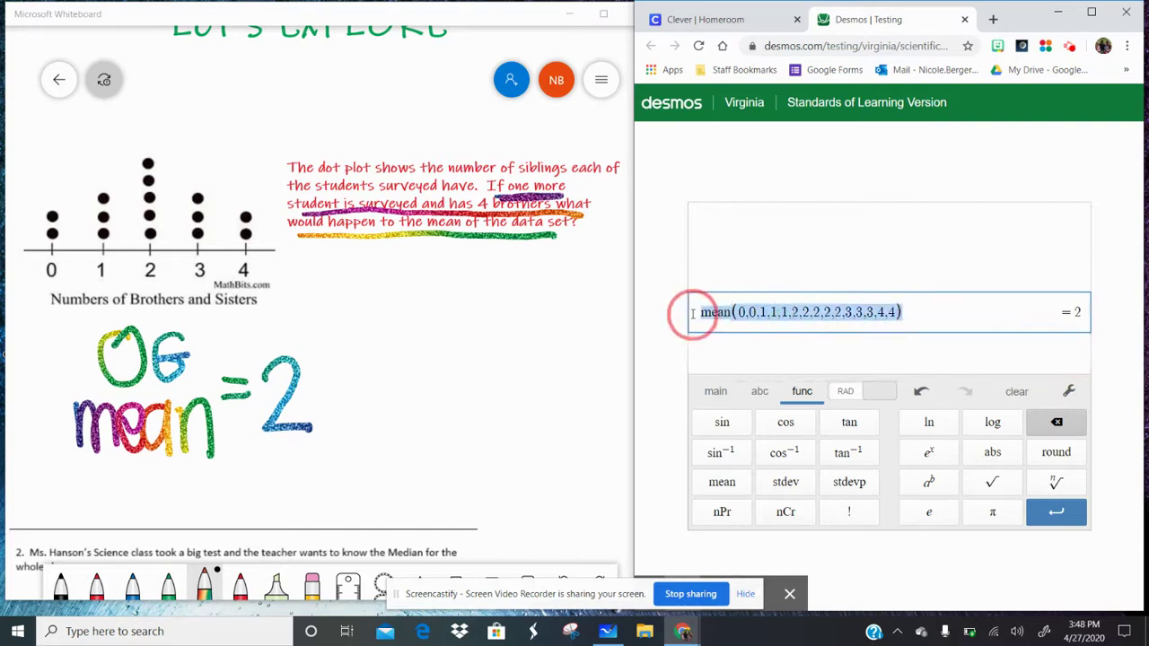
Step: Paste the mean expression into a new Desmos entry and add ,4, giving 2.125
click(745, 362)
text(mean(0,0,1,1,1,2,2,2,2,2,3,3,3,4,4))
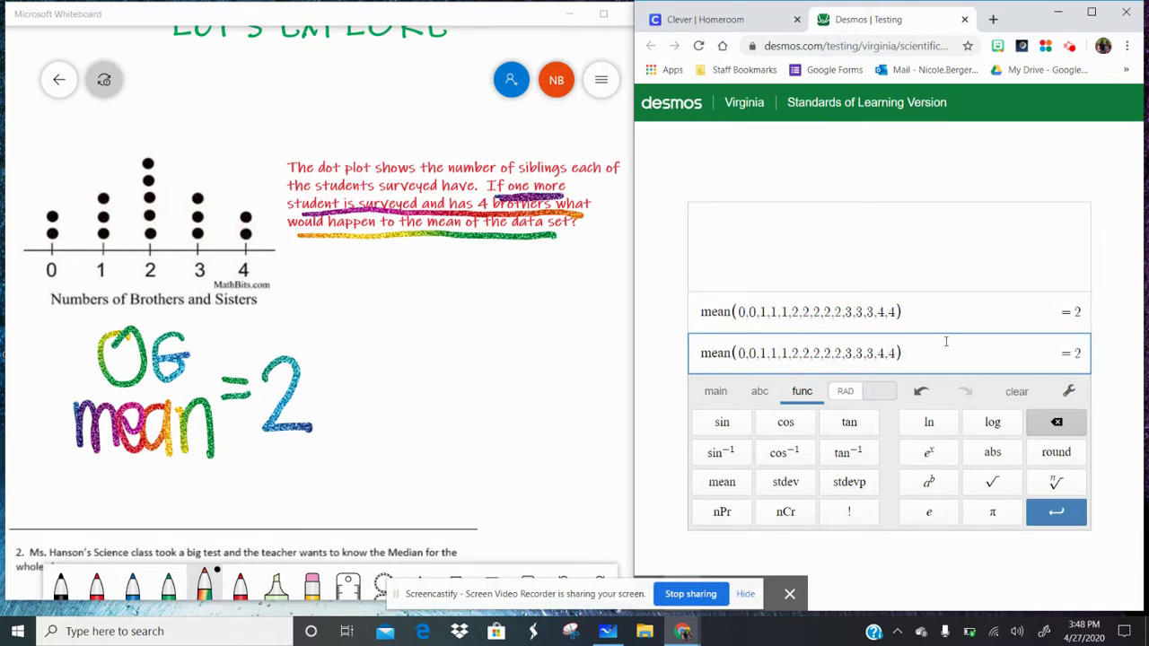
key(BackSpace)
text(,4)
Step: Write 'New Mean = 2.125' on the whiteboard
mouse_move(380, 329)
mouse_down()
mouse_move(383, 371)
mouse_move(415, 371)
mouse_up()
mouse_move(415, 372)
mouse_down()
mouse_move(416, 325)
mouse_move(449, 365)
mouse_move(455, 333)
mouse_move(494, 330)
mouse_up()
mouse_move(381, 445)
mouse_down()
mouse_move(413, 417)
mouse_move(423, 440)
mouse_move(443, 409)
mouse_move(451, 440)
mouse_move(469, 401)
mouse_move(471, 444)
mouse_move(486, 408)
mouse_move(502, 445)
mouse_up()
mouse_move(506, 384)
mouse_down()
mouse_move(522, 382)
mouse_move(521, 393)
mouse_up()
mouse_move(534, 370)
mouse_down()
mouse_move(544, 359)
mouse_move(560, 395)
mouse_up()
click(569, 387)
mouse_move(579, 354)
mouse_down()
mouse_move(578, 392)
mouse_move(614, 394)
mouse_up()
drag(636, 351, 619, 393)
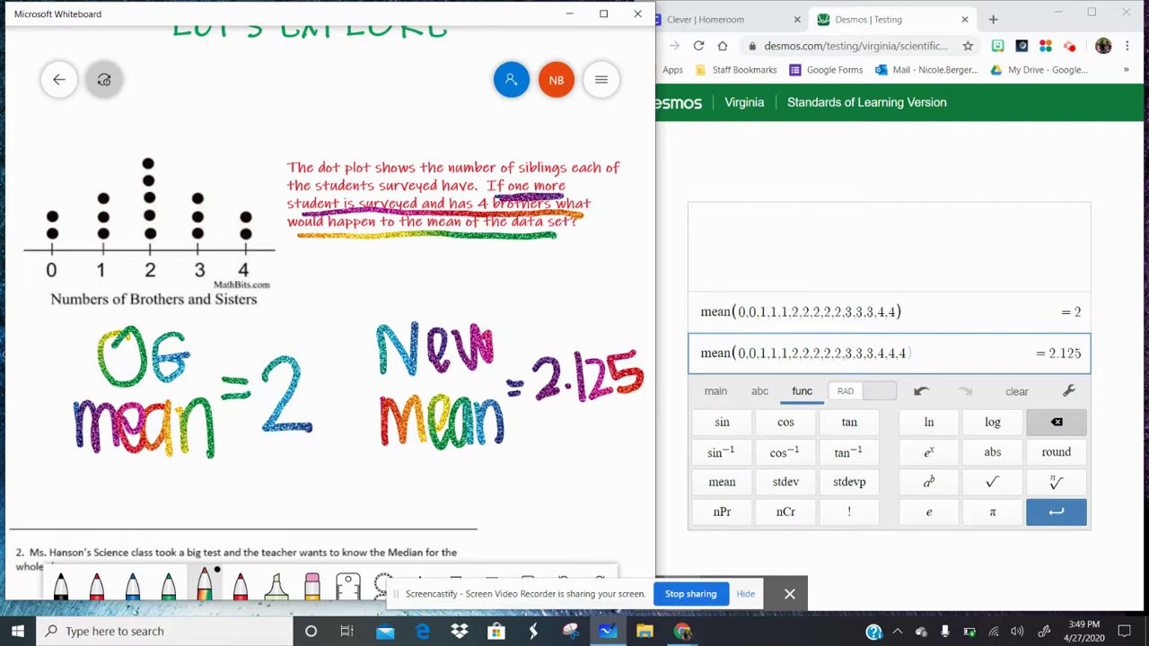
Step: Write 'mean increased' below the two means
mouse_move(172, 485)
mouse_down()
mouse_move(199, 526)
mouse_move(222, 528)
mouse_up()
mouse_move(222, 504)
mouse_down()
mouse_move(235, 499)
mouse_move(252, 530)
mouse_up()
mouse_move(275, 485)
mouse_down()
mouse_move(274, 530)
mouse_move(290, 494)
mouse_move(321, 529)
mouse_up()
mouse_move(368, 485)
mouse_down()
mouse_move(365, 528)
mouse_move(413, 535)
mouse_up()
mouse_move(418, 494)
mouse_down()
mouse_move(442, 532)
mouse_move(452, 498)
mouse_move(478, 501)
mouse_move(480, 526)
mouse_move(528, 493)
mouse_move(514, 528)
mouse_move(560, 494)
mouse_move(560, 515)
mouse_move(581, 528)
mouse_up()
click(368, 467)
Step: Draw a rainbow cloud around 'mean increased', then erase the note and its cloud
mouse_move(178, 452)
mouse_down()
mouse_move(135, 503)
mouse_move(216, 553)
mouse_move(583, 548)
mouse_move(614, 429)
mouse_move(398, 453)
mouse_move(176, 449)
mouse_up()
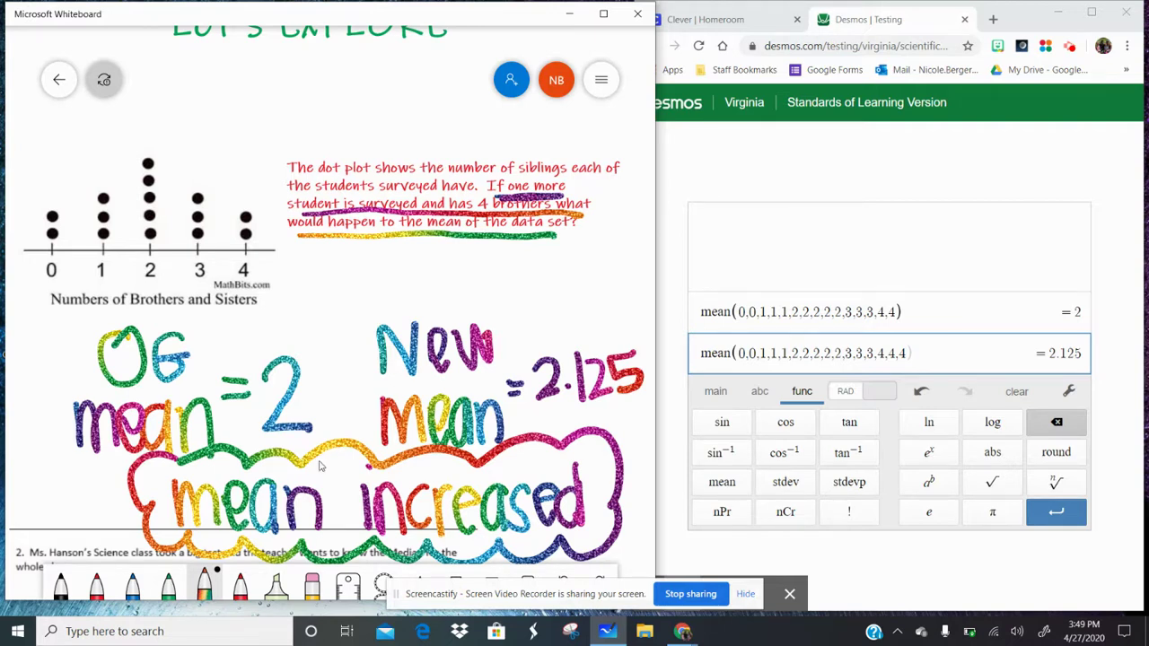
click(311, 583)
mouse_move(269, 503)
mouse_down()
mouse_move(179, 475)
mouse_move(287, 487)
mouse_move(628, 485)
mouse_up()
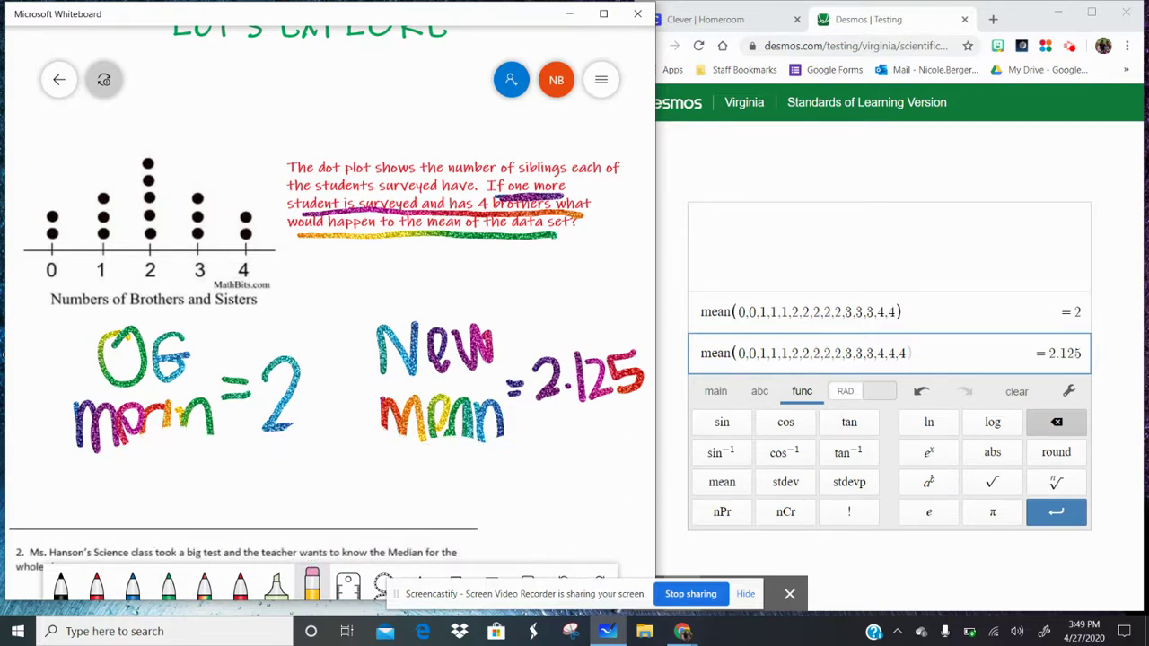
Step: Move the 'mean = 2.125' ink lower, maximize Whiteboard, and scroll to question 2 on the scores' median
drag(560, 253, 566, 350)
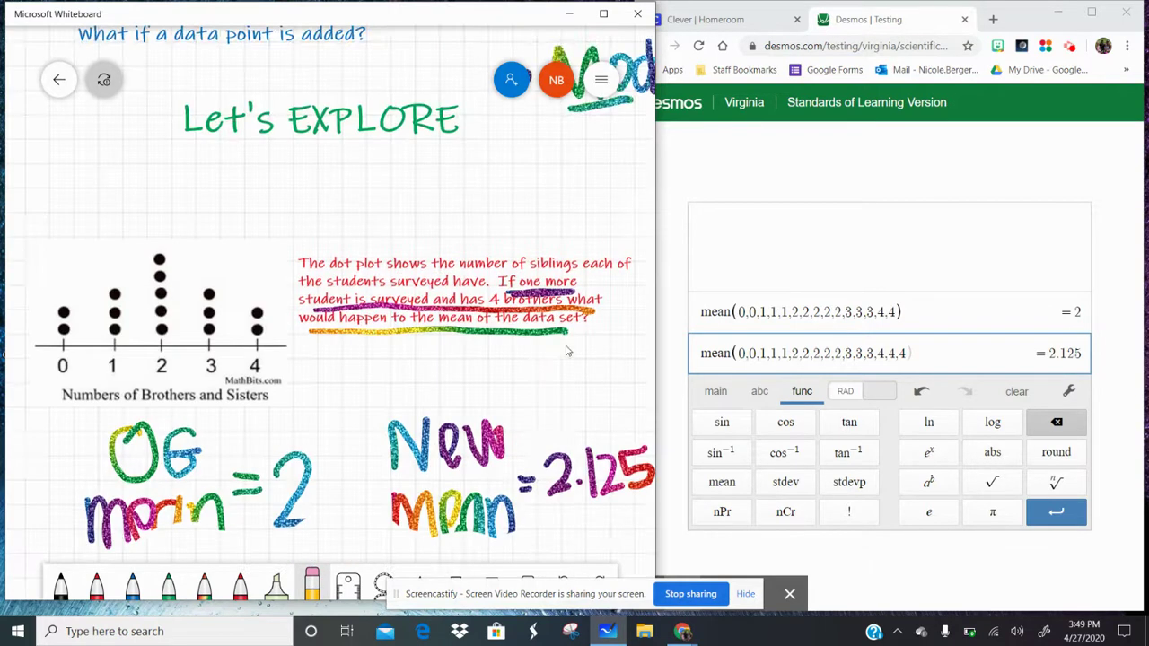
mouse_move(503, 489)
mouse_down()
mouse_move(502, 235)
mouse_move(498, 556)
mouse_move(498, 530)
mouse_up()
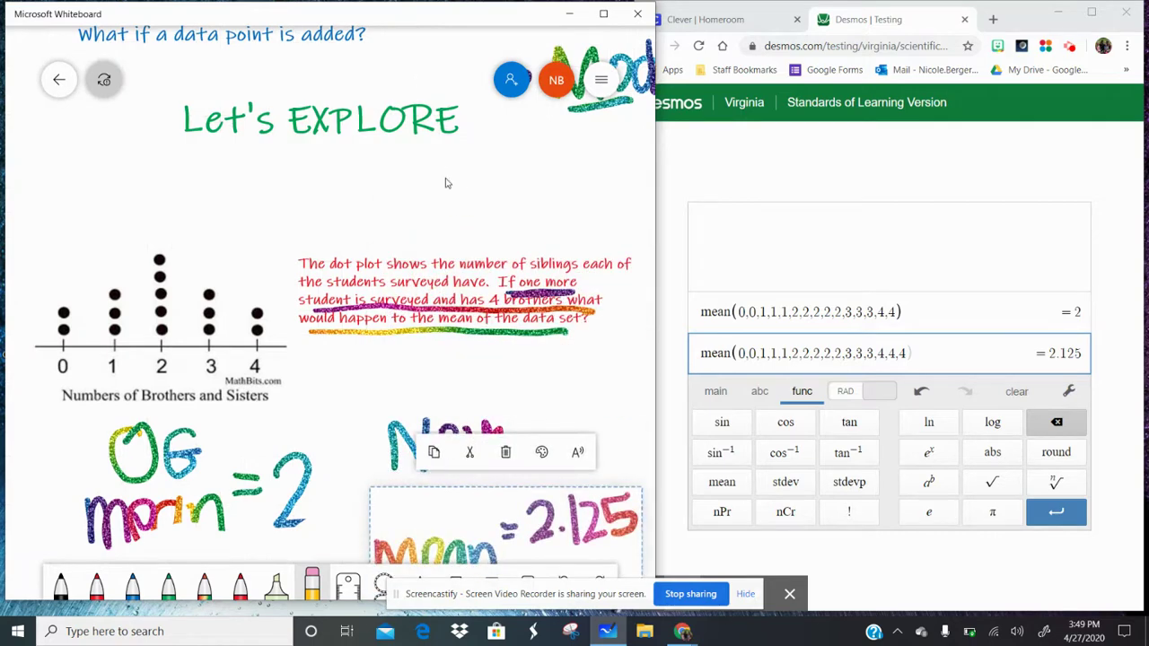
scroll(502, 225, down, 3)
scroll(553, 303, down, 2)
scroll(575, 301, down, 2)
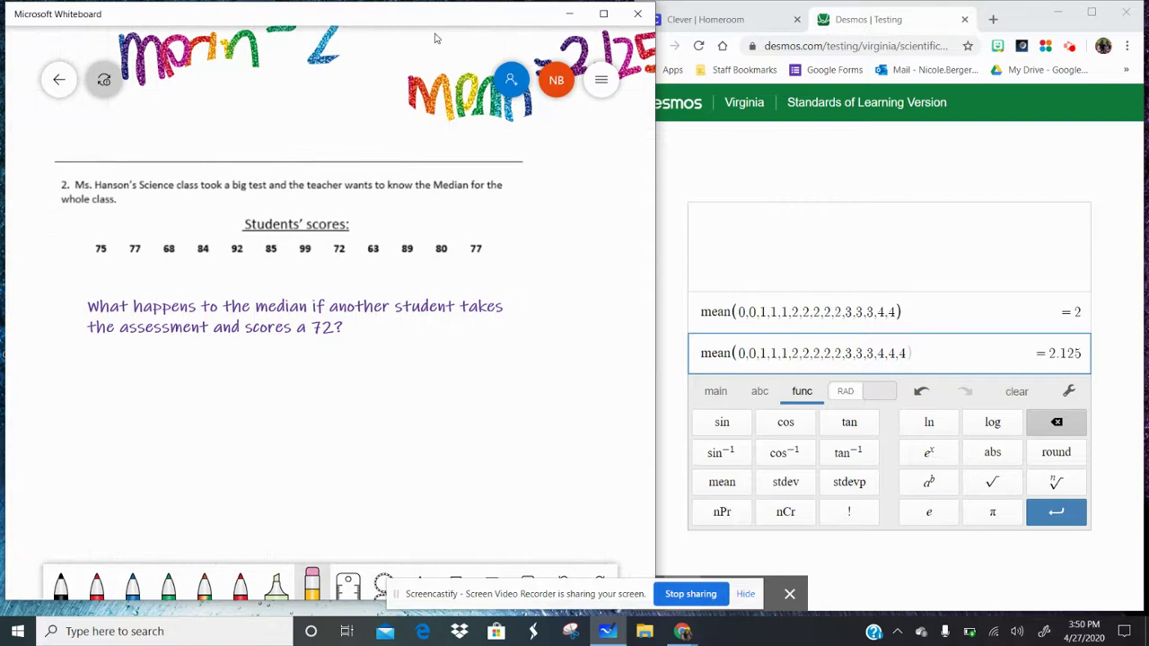
click(603, 13)
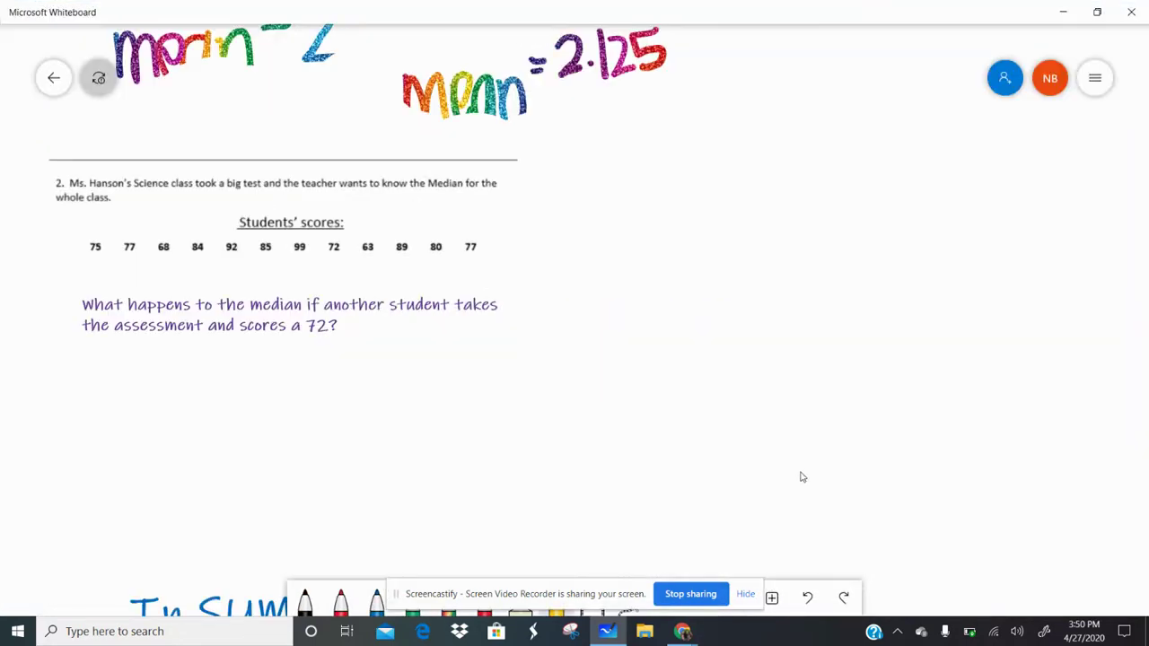
scroll(640, 384, down, 2)
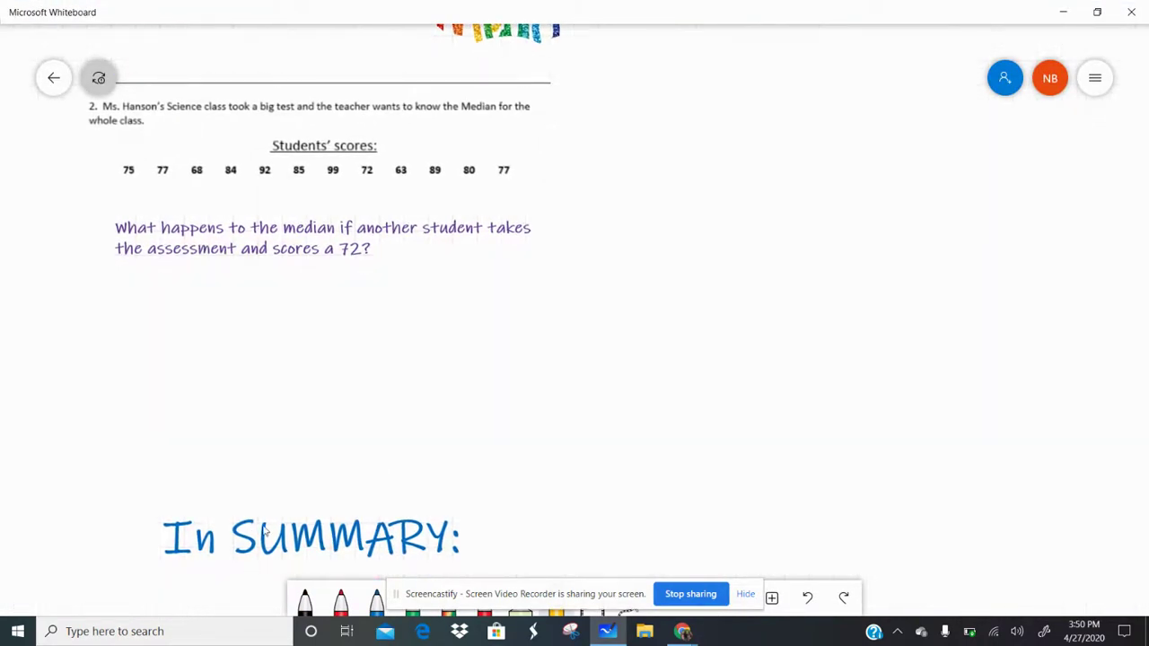